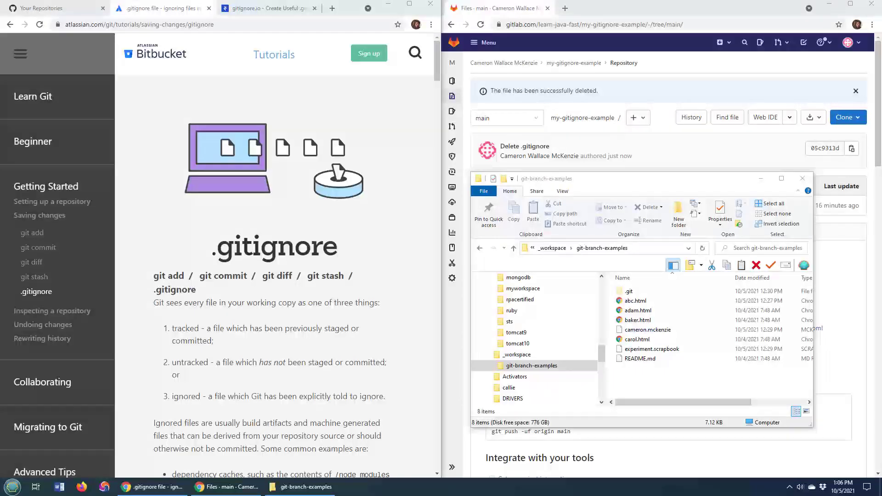
- Move the git-branch-examples Explorer window up and left over the Bitbucket tutorial page
left_click_drag(625, 180, 429, 131)
- Open Git Bash in git-branch-examples and run touch .gitignore to create the file
right_click(441, 333)
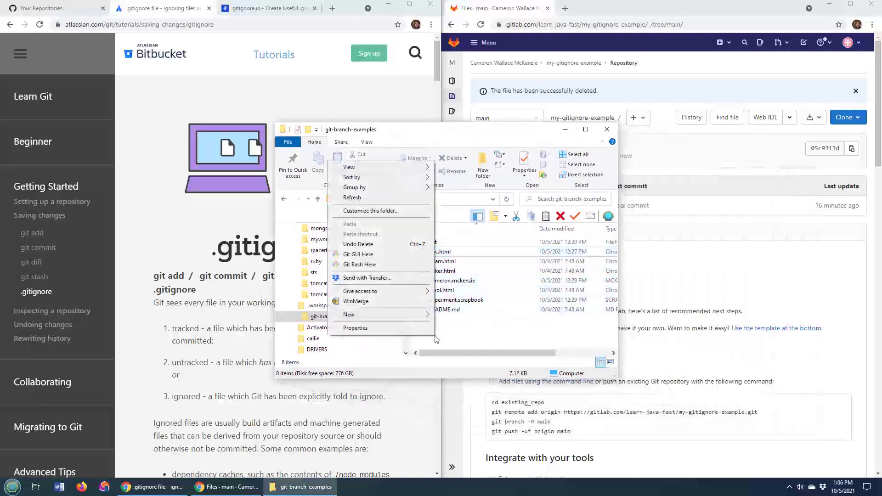
left_click(394, 267)
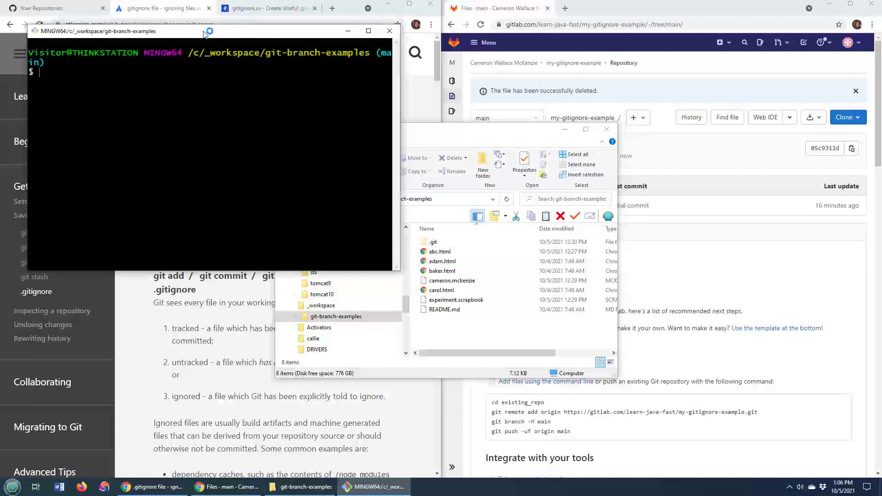
left_click_drag(202, 29, 672, 114)
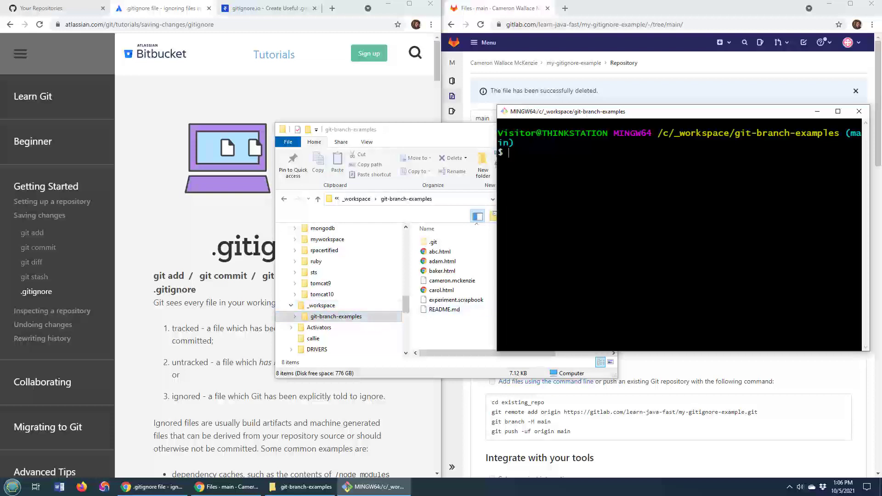
type("touch .gitignore")
key("Return")
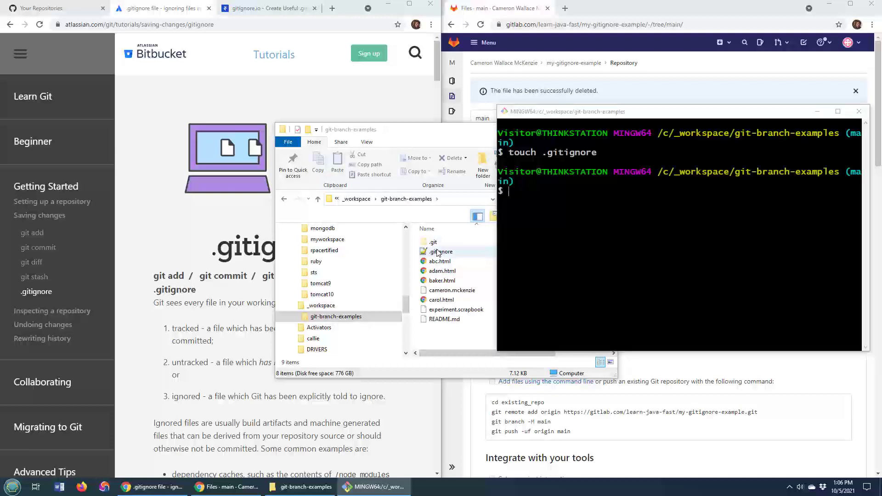
- Put *.scapbook, *.scrap and *.mckenzie on separate lines in .gitignore in Notepad++ and save it
left_click(438, 251)
double_click(437, 251)
type("*.")
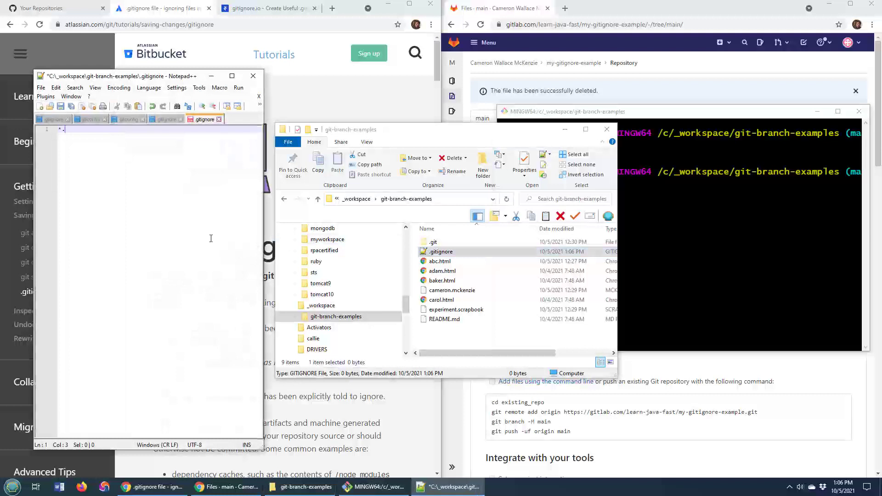
type("scap")
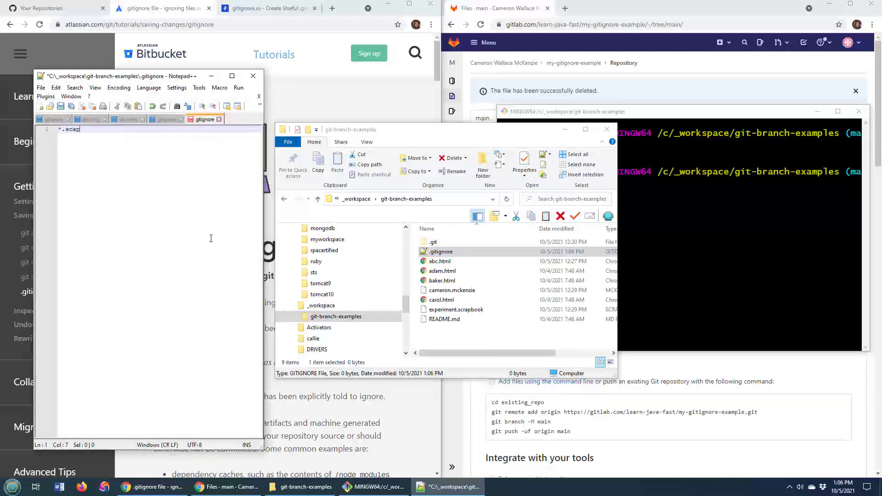
type("book")
key("Return")
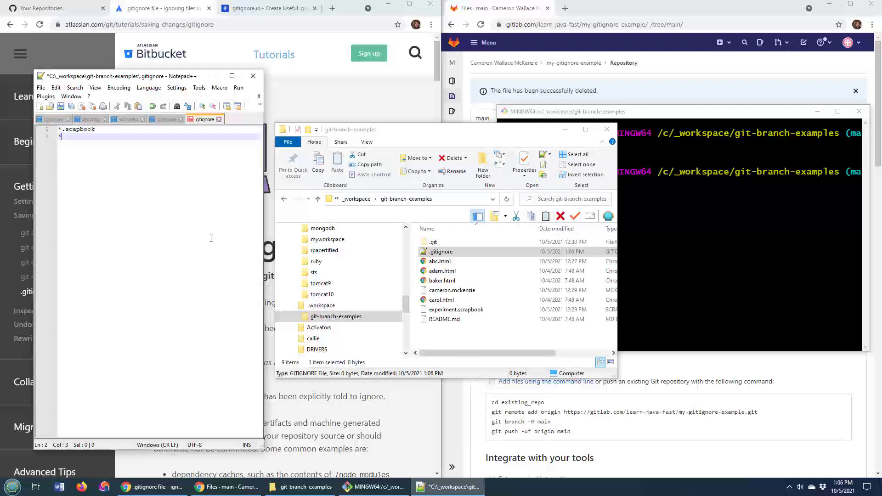
type("*.scrap")
key("Return")
type("*")
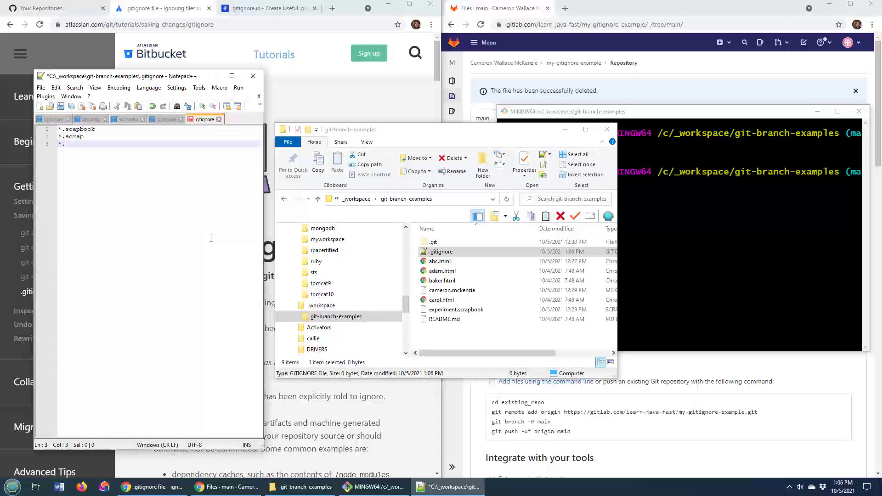
type(".mckenzie")
key("ctrl+s")
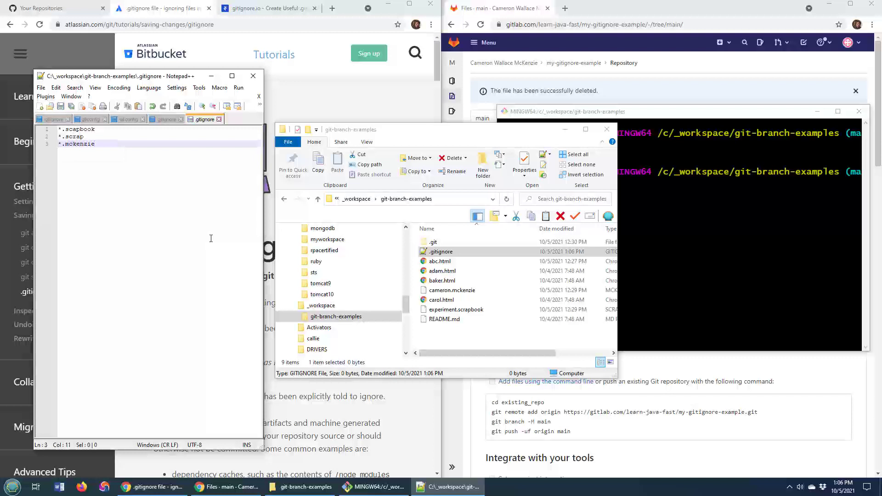
left_click(440, 253)
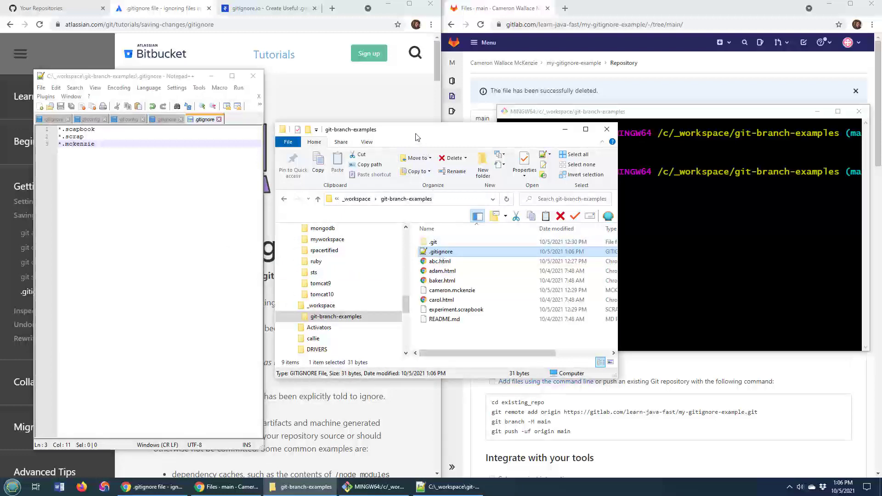
- Close Notepad++ and bring the Bitbucket tutorial browser forward
left_click_drag(417, 136, 647, 206)
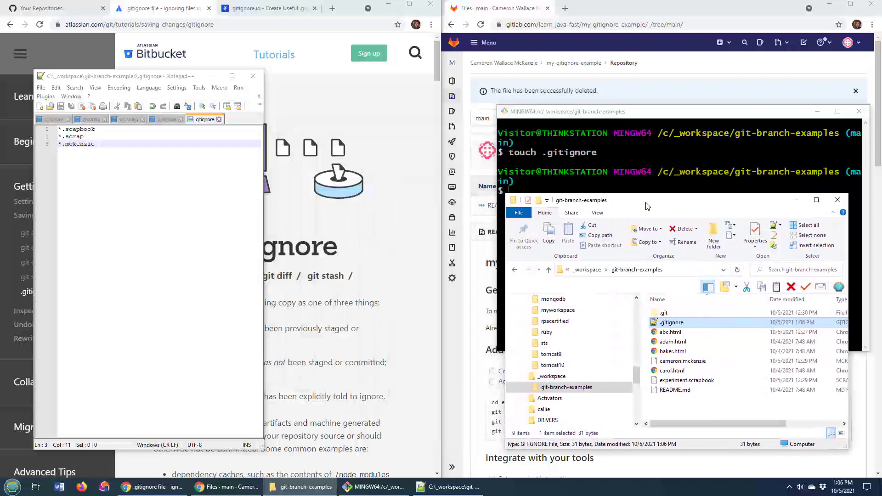
left_click(252, 76)
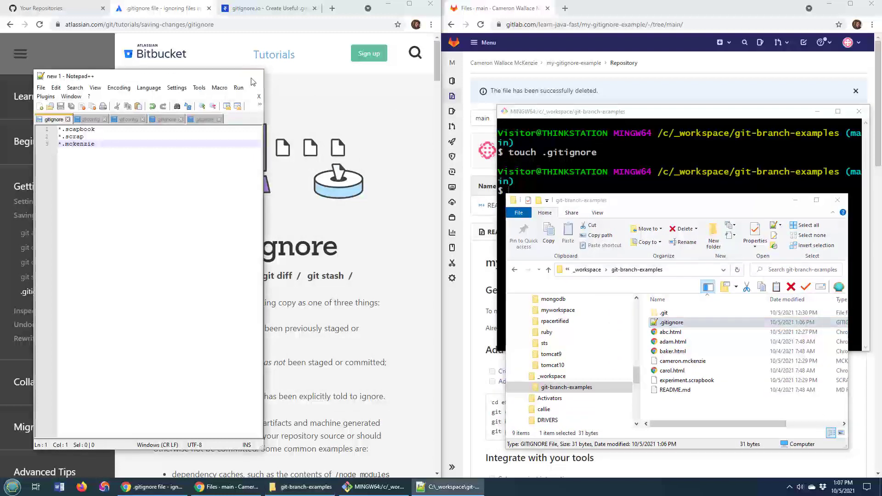
left_click(238, 23)
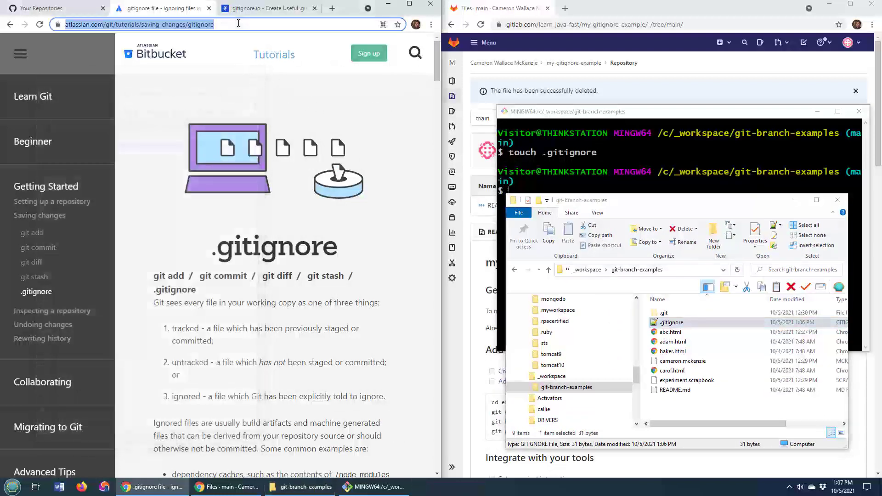
- Scroll through the Git ignore patterns table, highlighting examples such as !important.log
left_click_drag(434, 82, 425, 152)
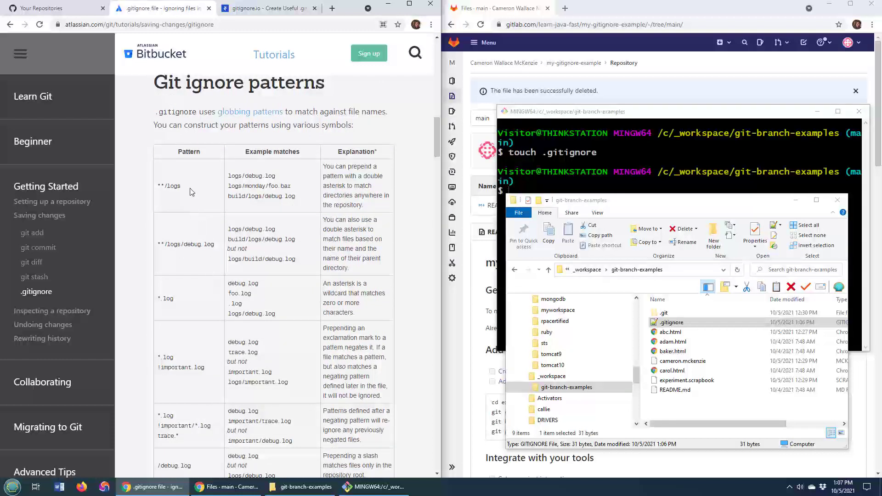
left_click_drag(179, 187, 158, 187)
left_click_drag(439, 141, 397, 169)
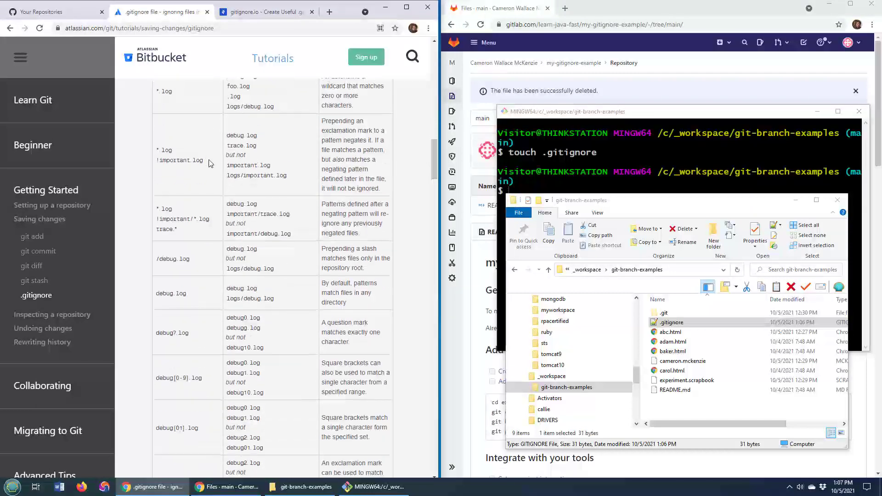
left_click_drag(209, 161, 163, 159)
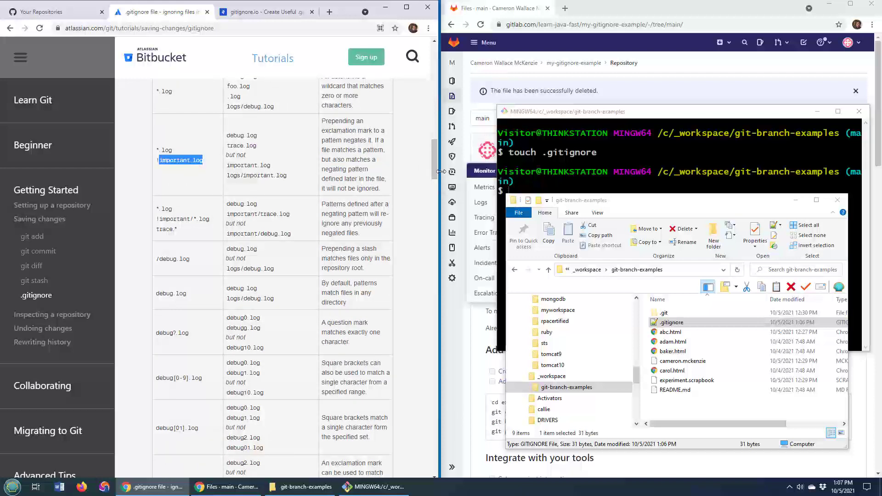
left_click_drag(434, 169, 428, 223)
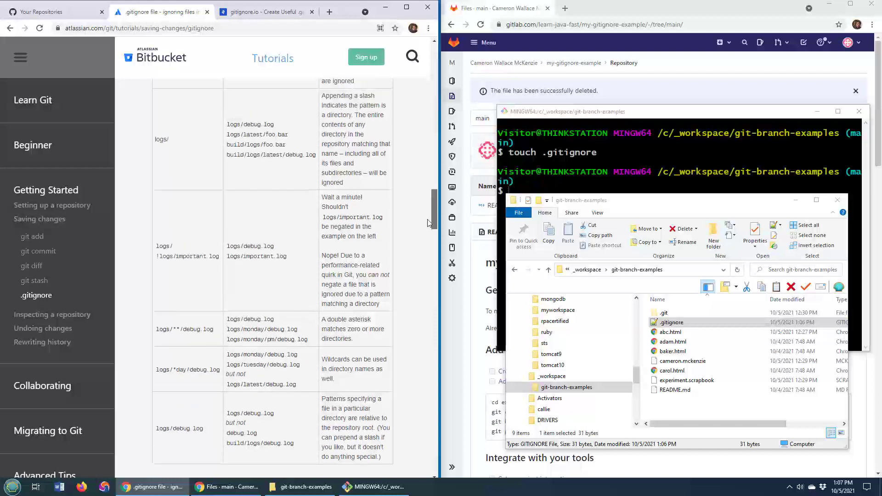
left_click_drag(428, 223, 439, 134)
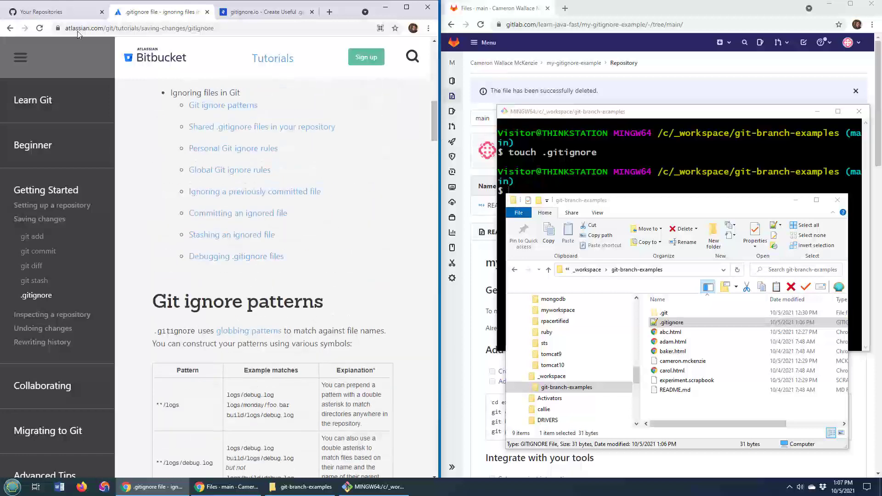
- Create the public GitHub repository new-repo with the Java .gitignore template
left_click(50, 14)
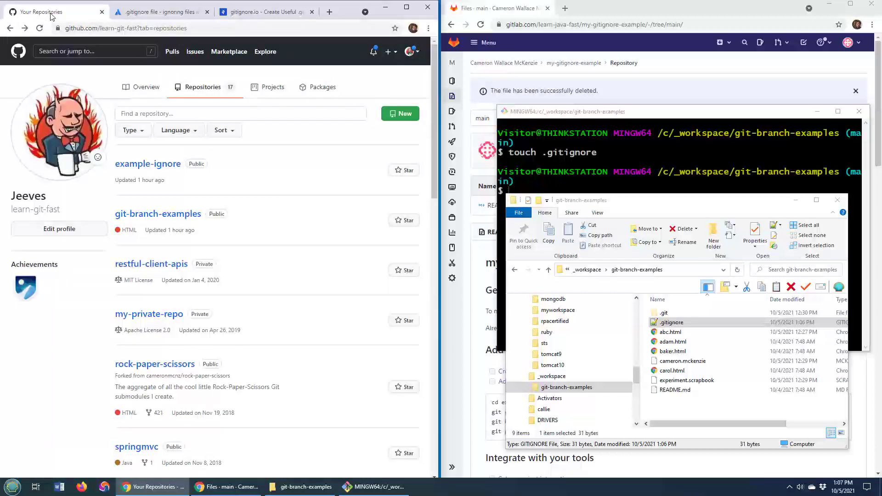
left_click(401, 115)
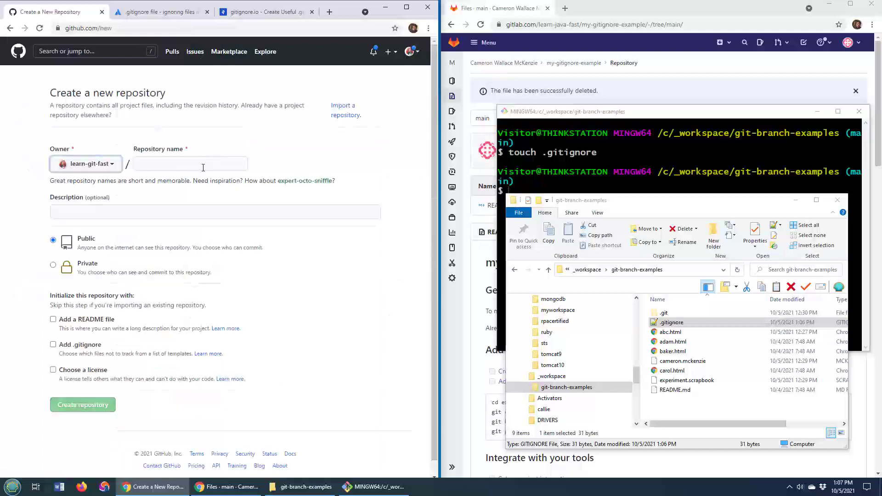
left_click(203, 165)
type("new-repo")
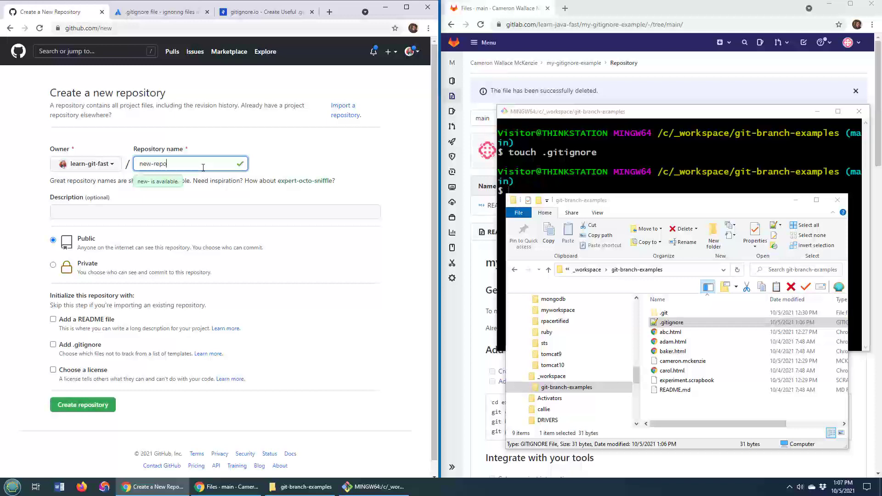
left_click(53, 346)
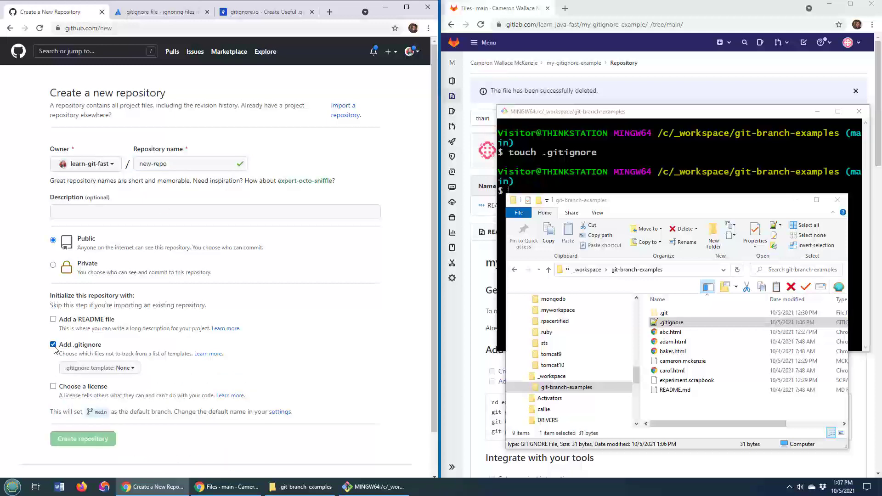
scroll(436, 330, "down", 1)
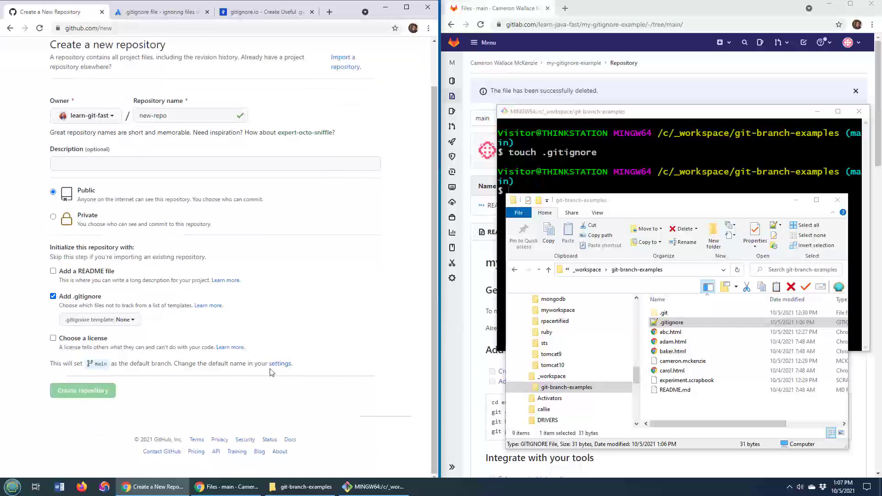
left_click(136, 320)
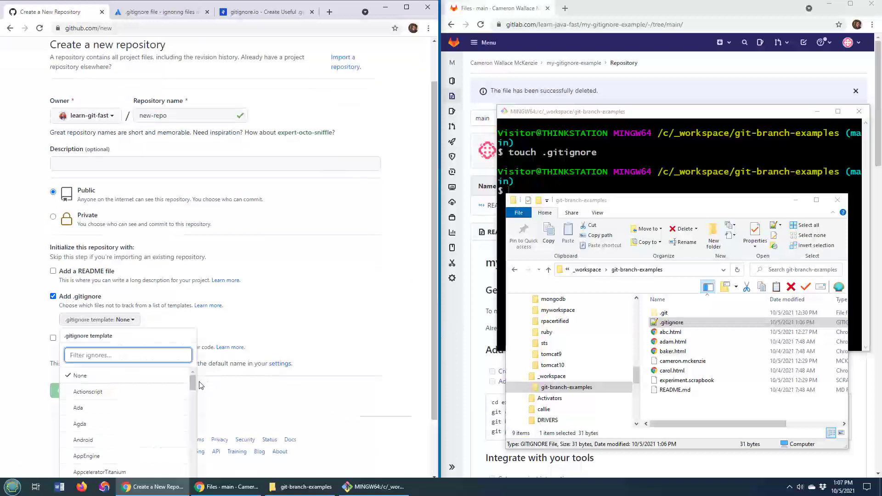
type("java")
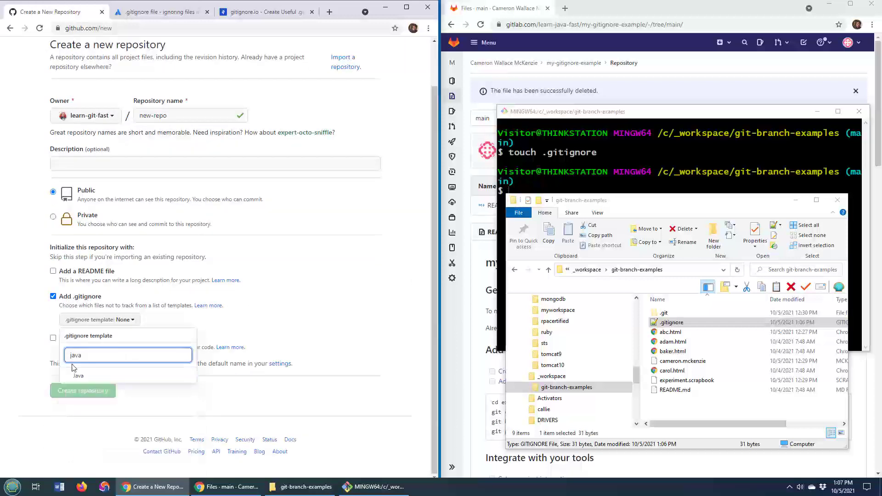
left_click(83, 378)
left_click(83, 390)
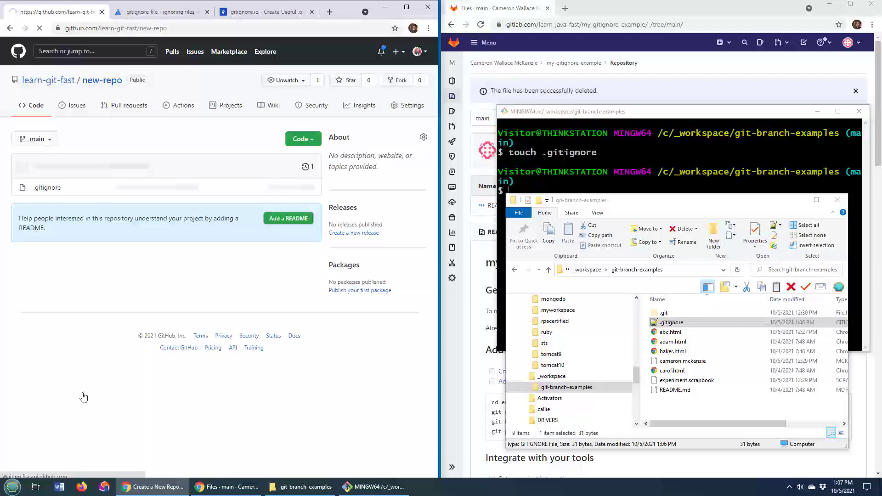
- View new-repo's Java .gitignore, highlighting the package patterns and *.class, then switch to GitLab
left_click(48, 188)
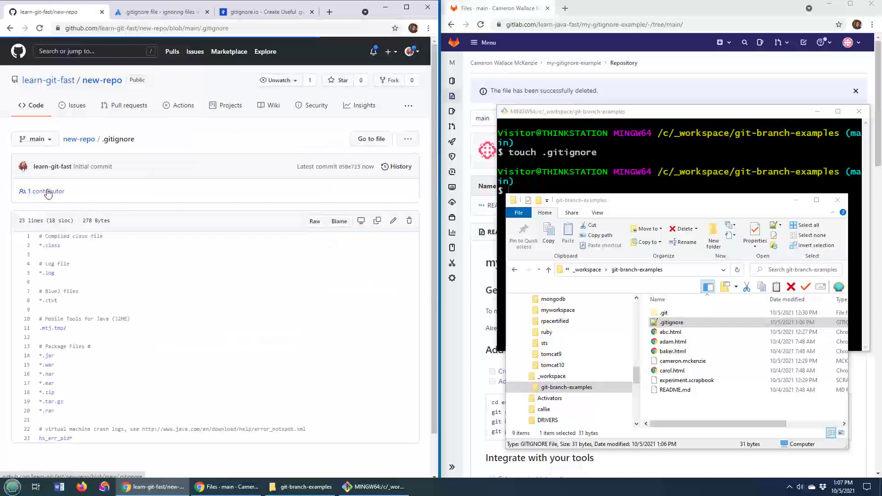
left_click_drag(436, 206, 437, 255)
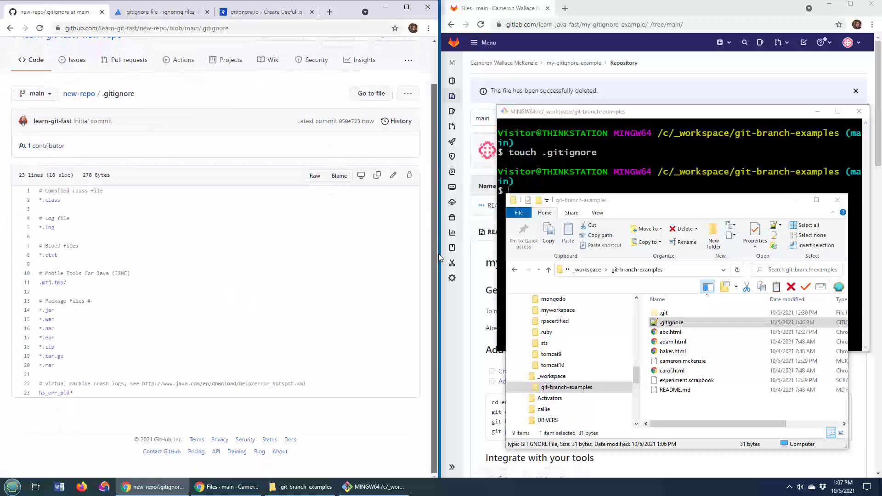
left_click_drag(57, 366, 39, 312)
left_click_drag(68, 204, 31, 205)
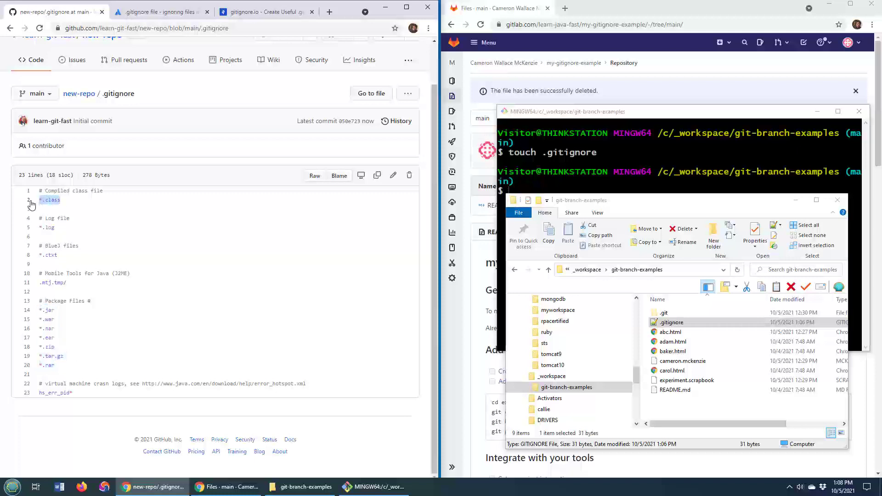
left_click(498, 11)
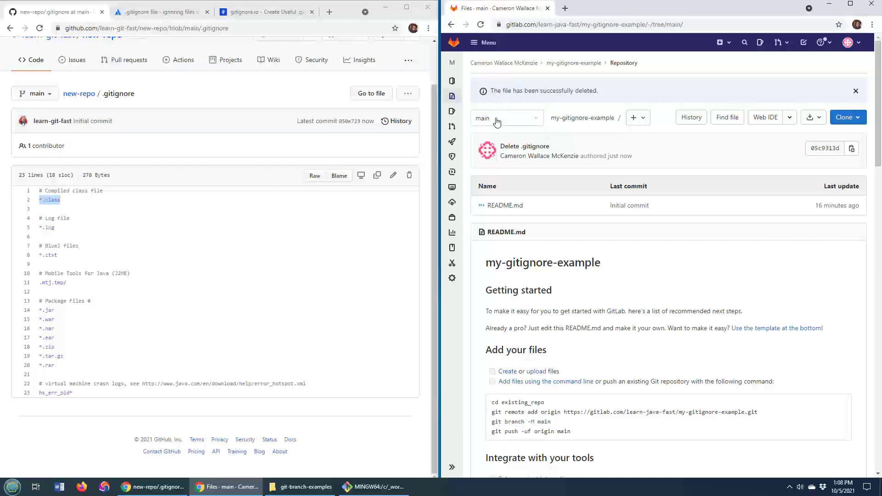
- Start a new file in my-gitignore-example from the + menu
left_click(644, 122)
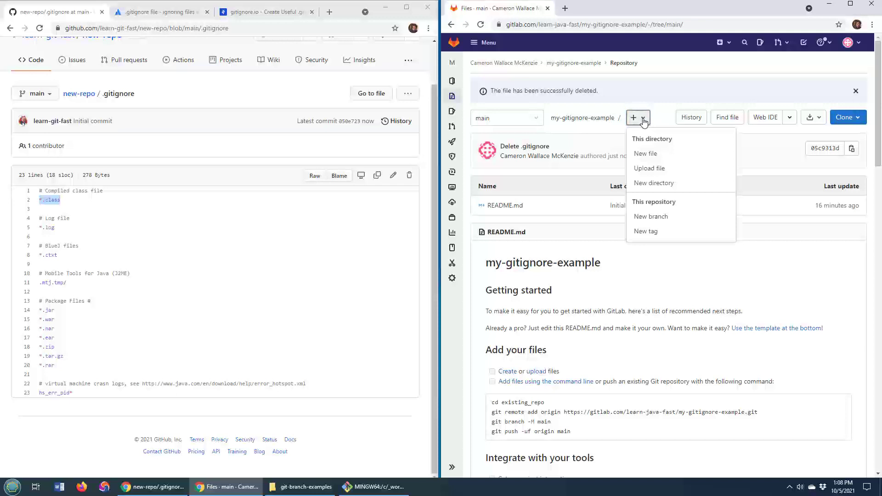
left_click(642, 155)
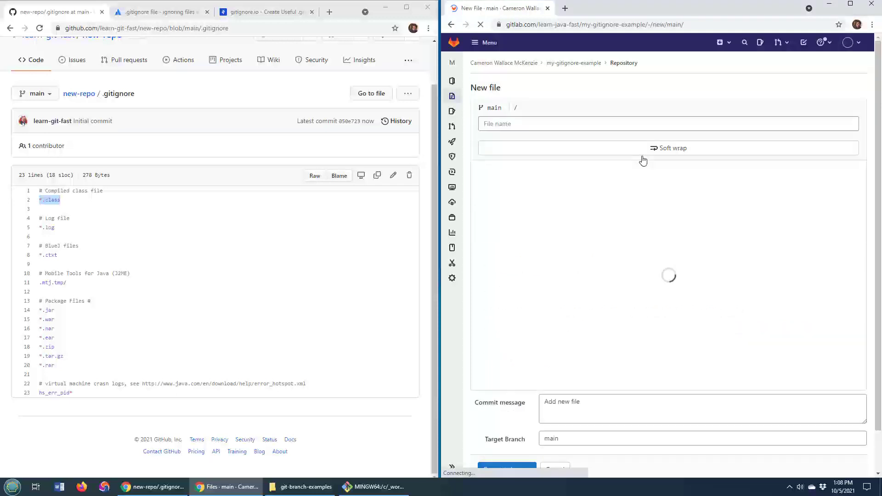
left_click(451, 24)
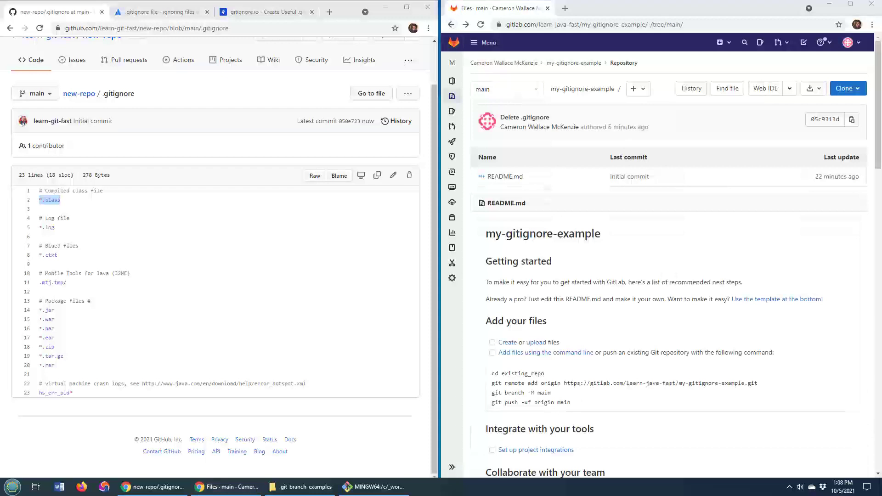
left_click(634, 89)
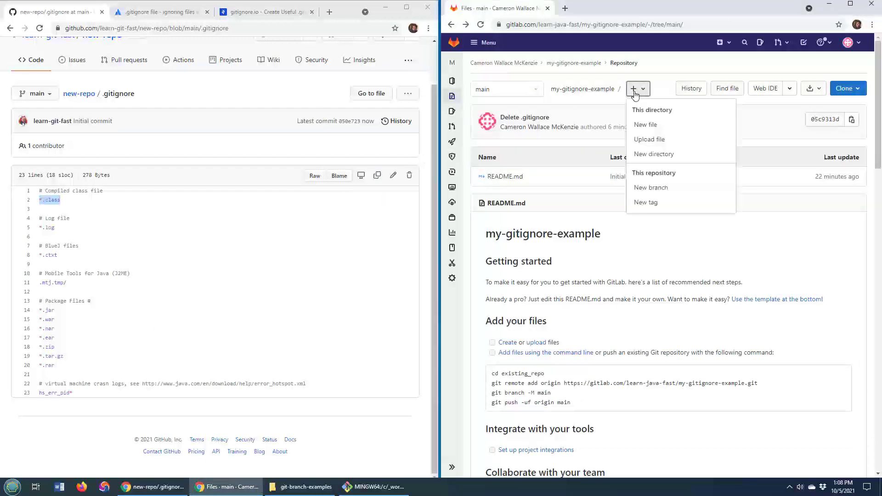
left_click(648, 125)
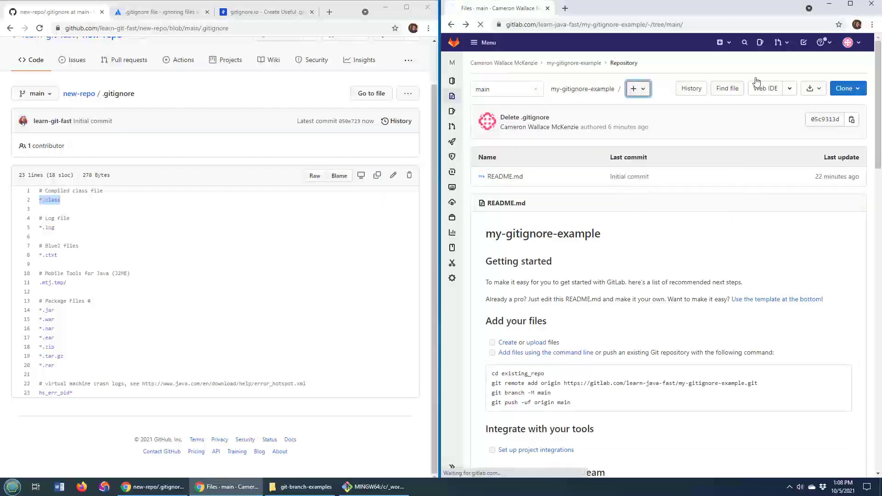
left_click(851, 4)
- Fill the new file from the Kotlin .gitignore template and commit it to main
left_click(456, 119)
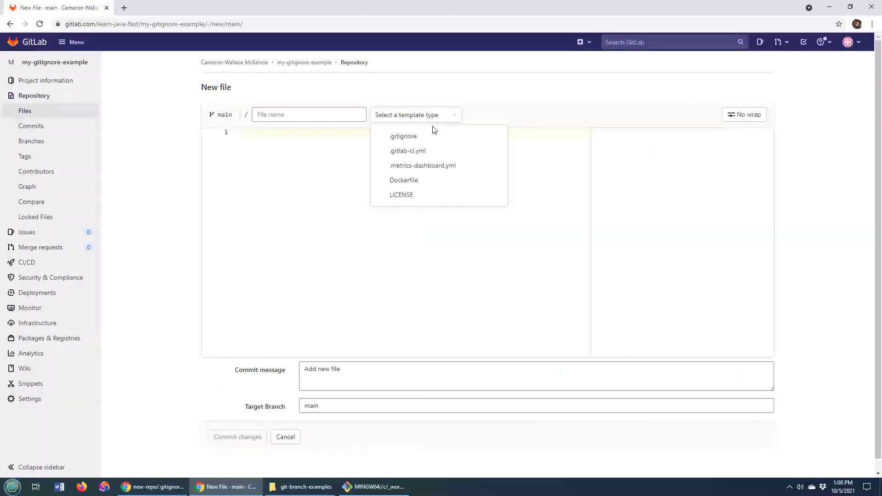
left_click(406, 137)
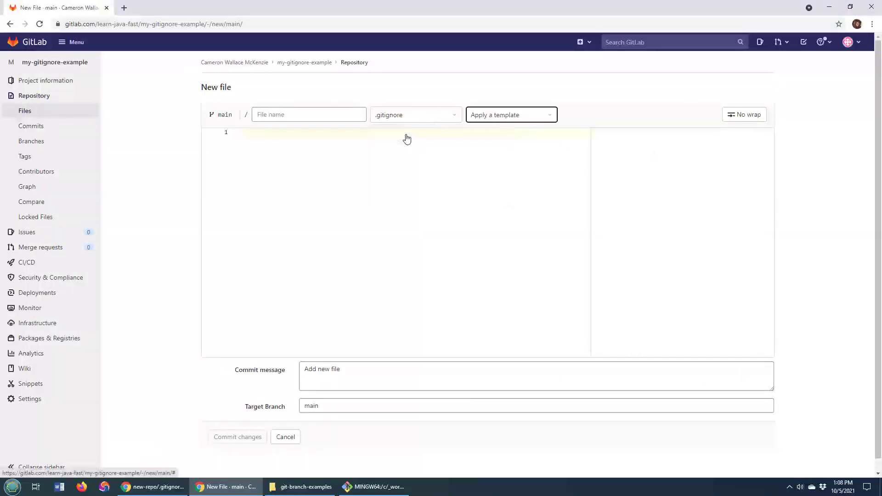
left_click(547, 122)
left_click_drag(601, 160, 595, 183)
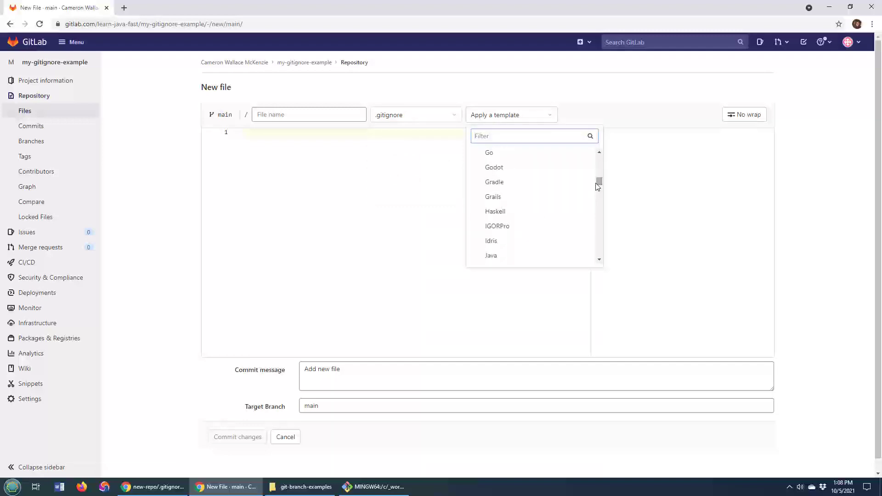
type("ko")
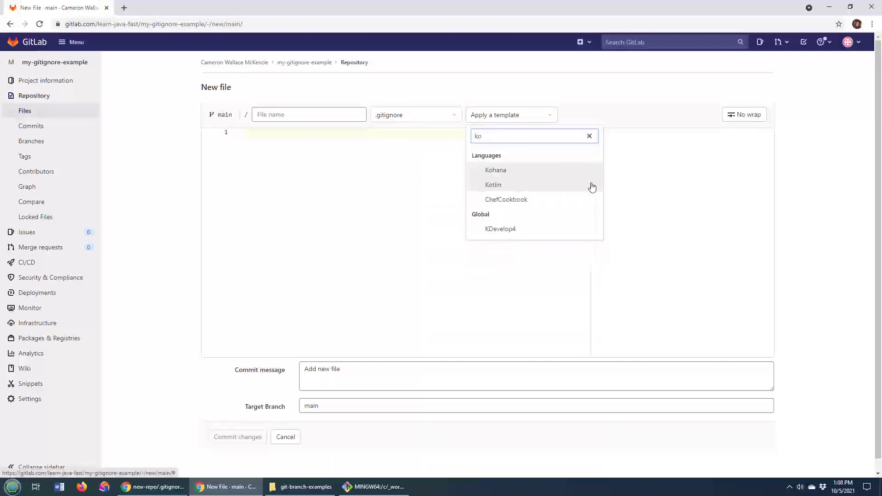
left_click(536, 186)
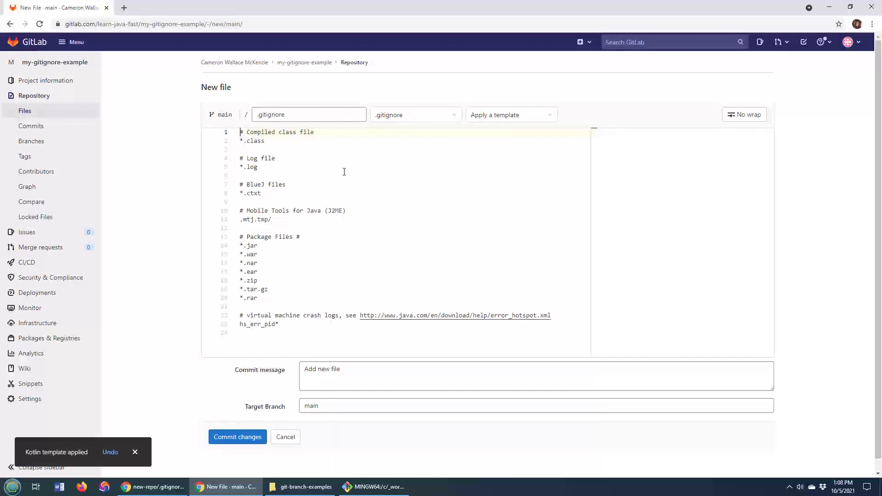
left_click(236, 438)
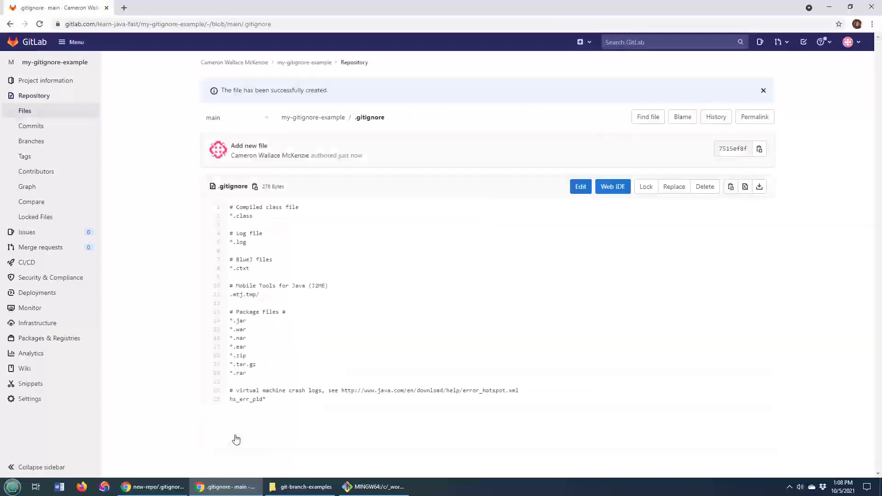
- Maximize the GitHub browser, clear the line 2 selection, and go to the gitignore.io page
left_click(154, 488)
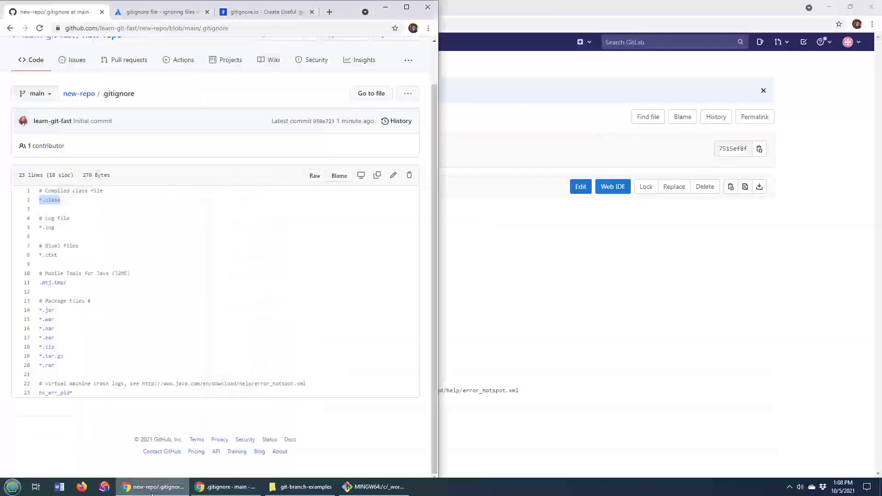
left_click(406, 7)
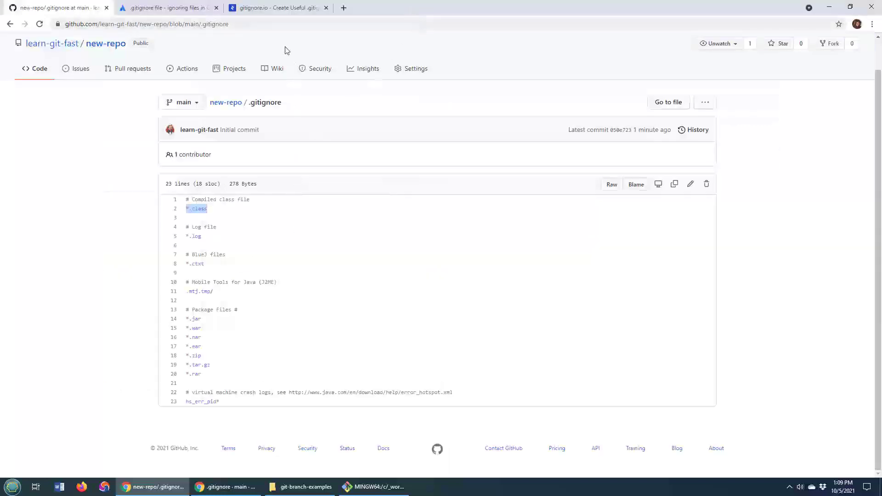
left_click(276, 8)
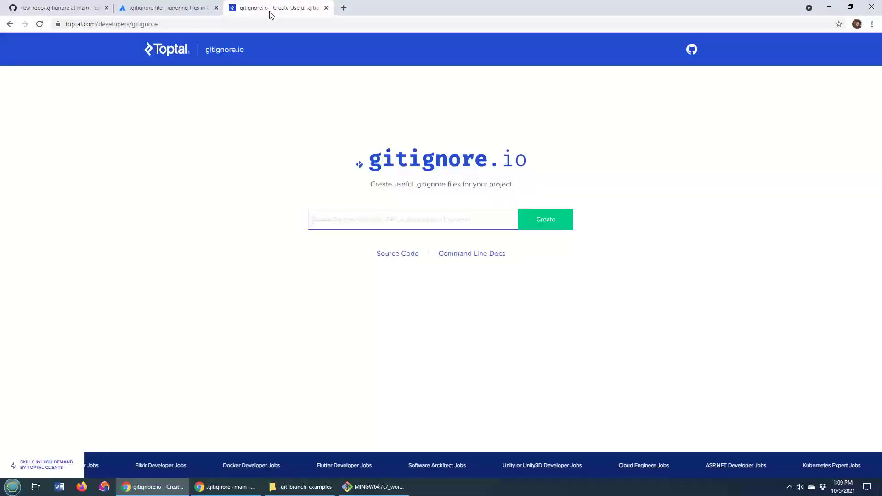
left_click(38, 9)
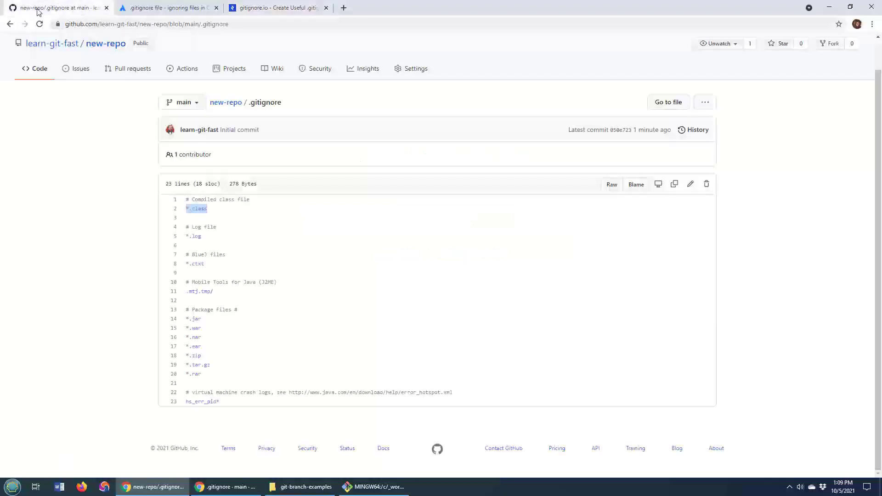
left_click(211, 216)
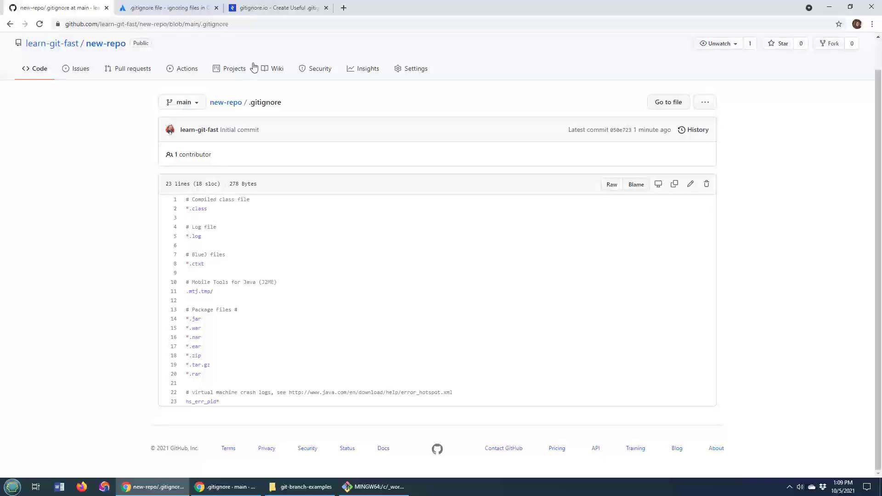
left_click(275, 10)
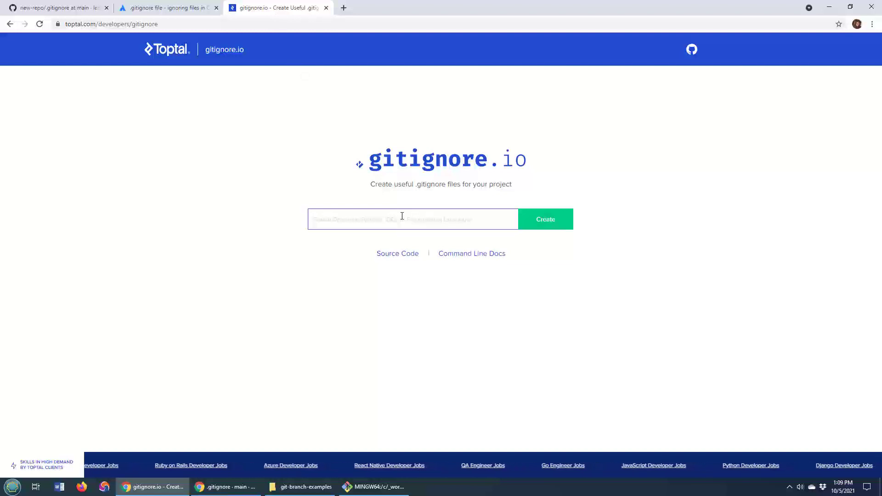
- Generate the Eclipse .gitignore rules on gitignore.io
type("e")
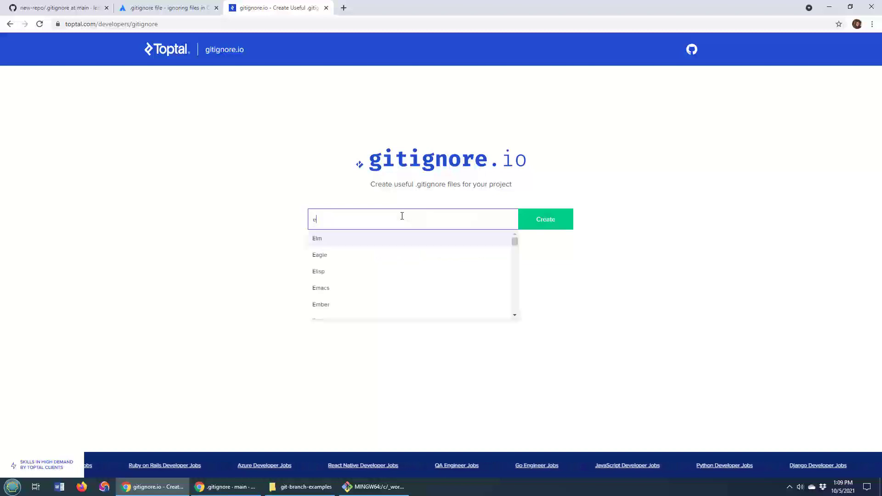
type("cl")
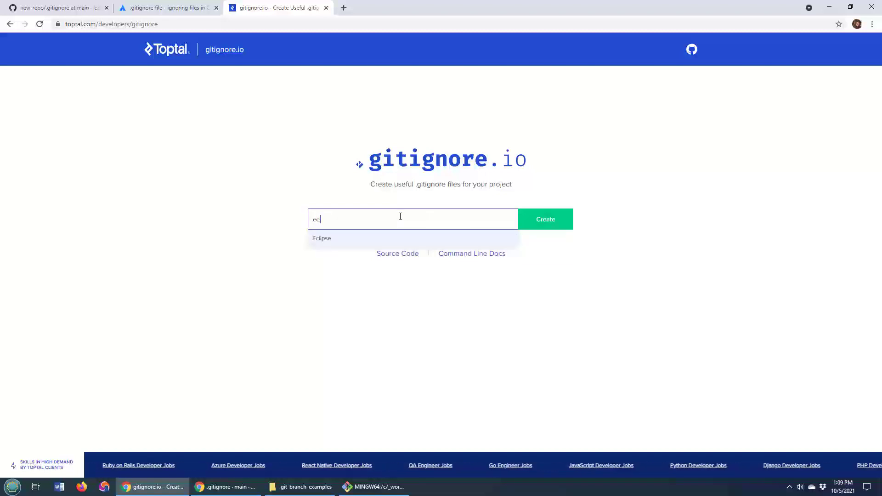
left_click(325, 239)
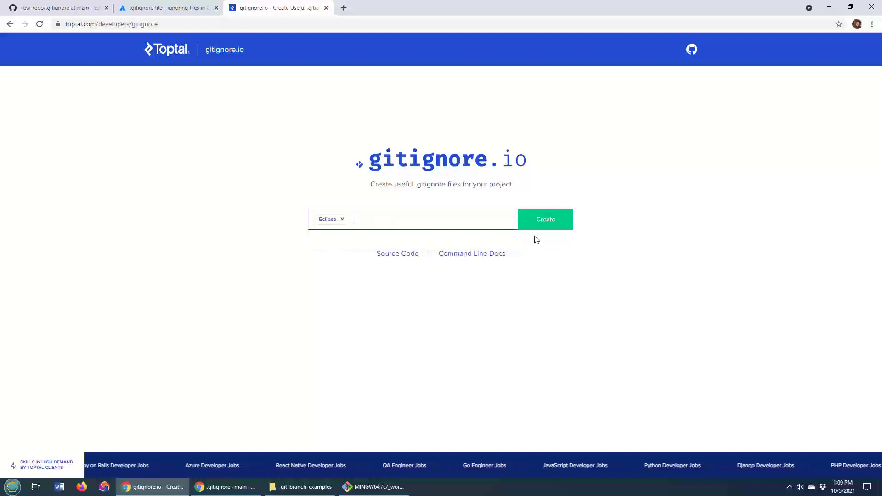
left_click(546, 220)
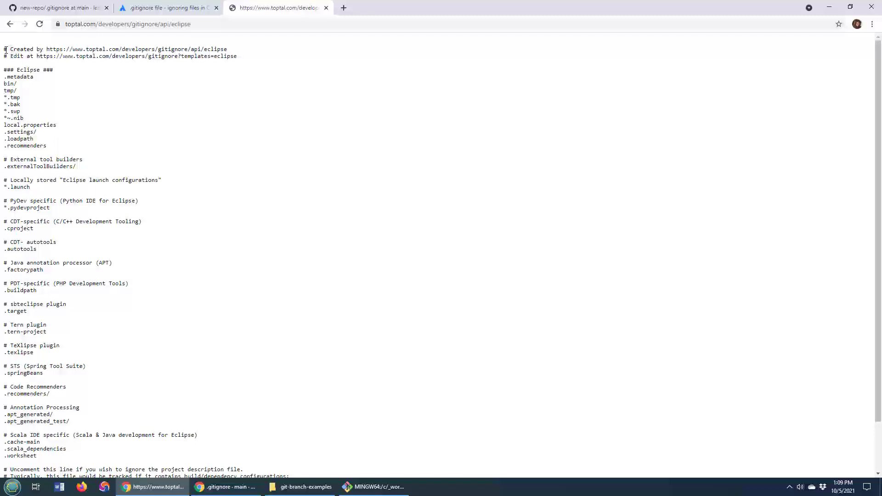
- Select and copy the entire generated Eclipse rules text
left_click_drag(6, 48, 350, 479)
key("ctrl+c")
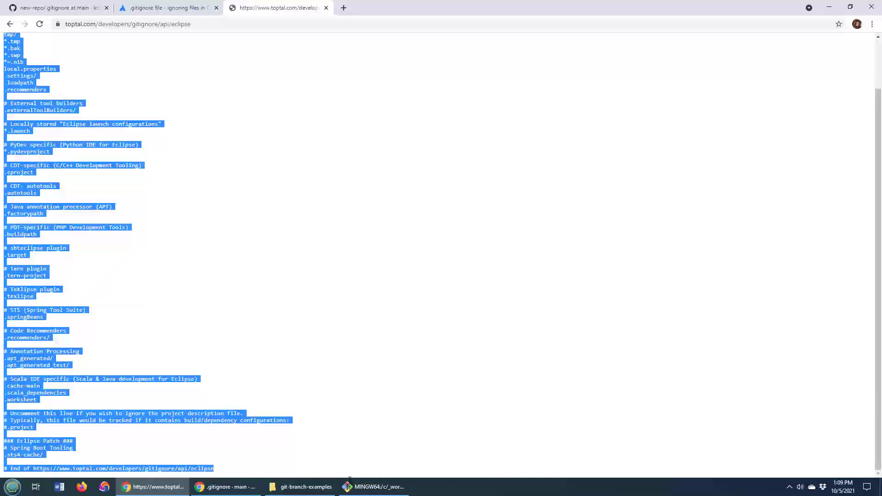
right_click(23, 171)
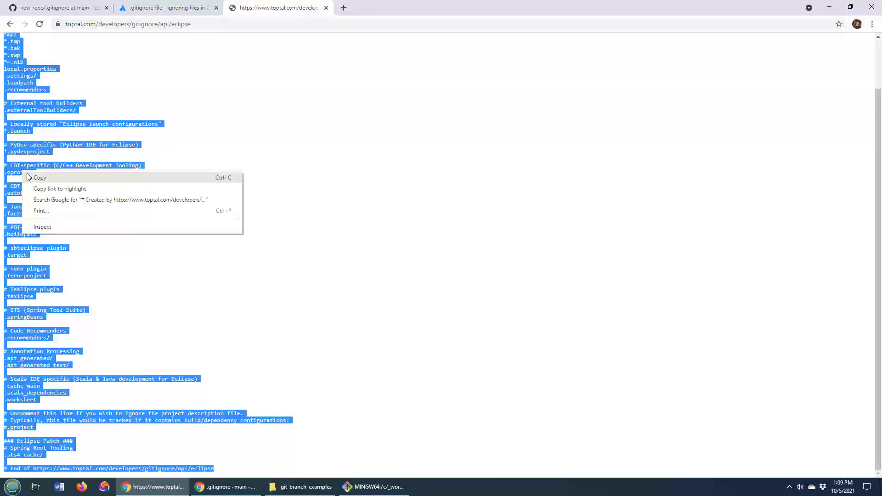
left_click(28, 175)
- Paste the Eclipse rules at the end of new-repo's .gitignore and commit it to main
left_click(158, 9)
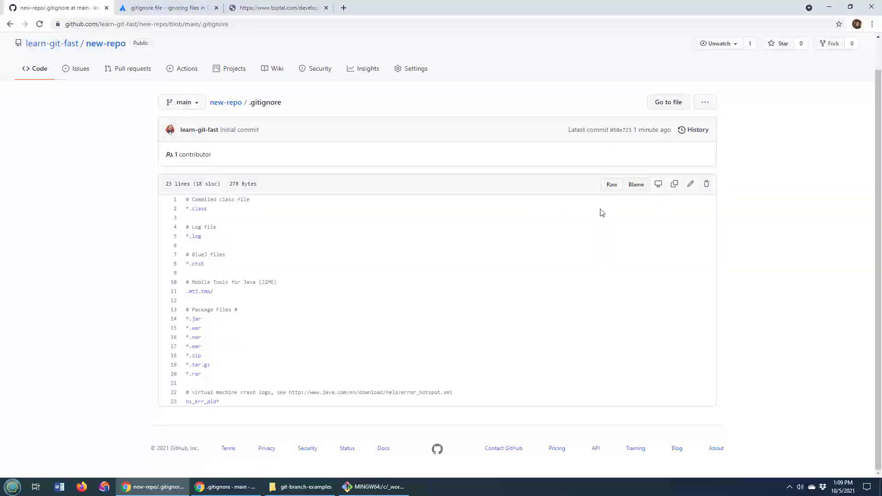
left_click(690, 184)
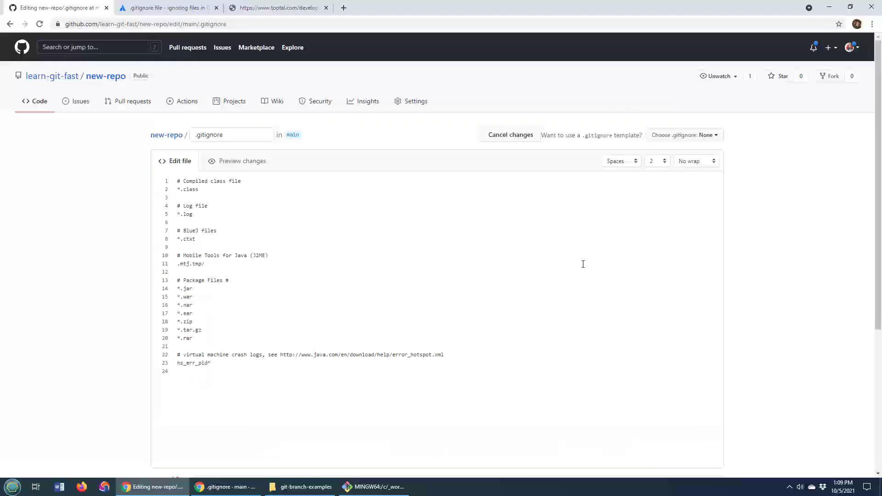
key("ctrl+End")
key("Return")
key("ctrl+v")
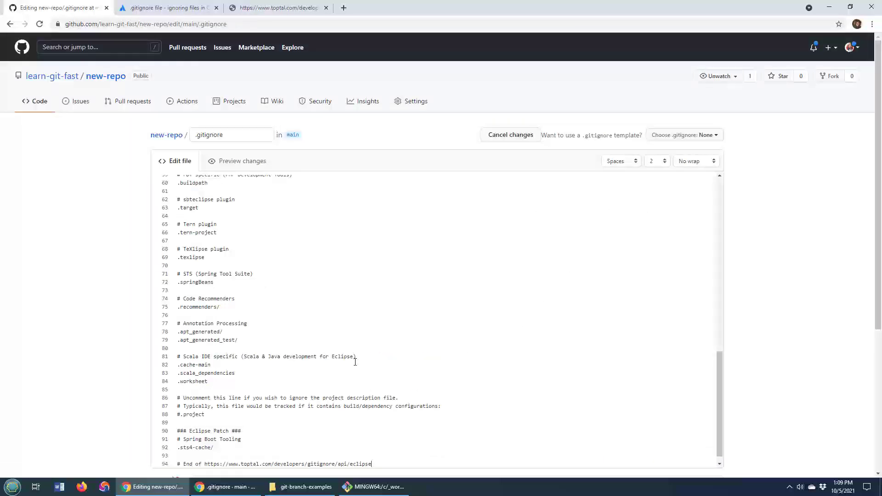
scroll(403, 365, "down", 4)
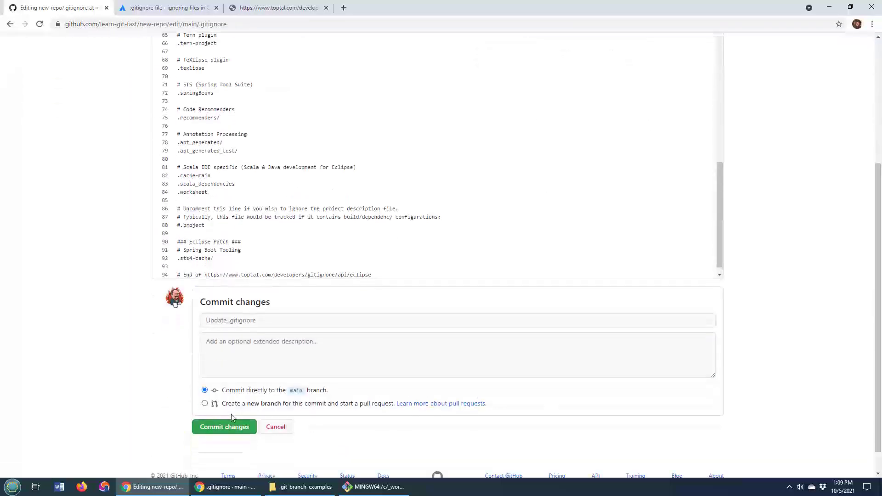
left_click(219, 427)
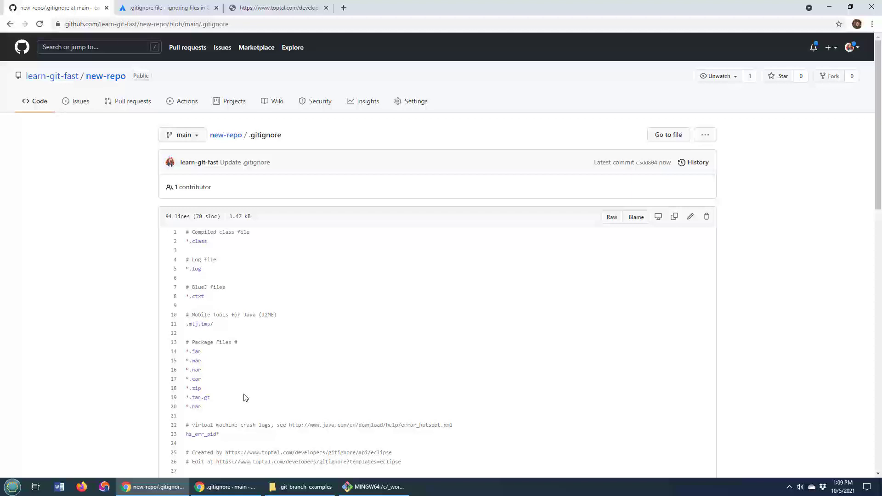
- Glance at the Atlassian tutorial, then navigate back from the Eclipse rules to the gitignore.io home page
left_click(153, 10)
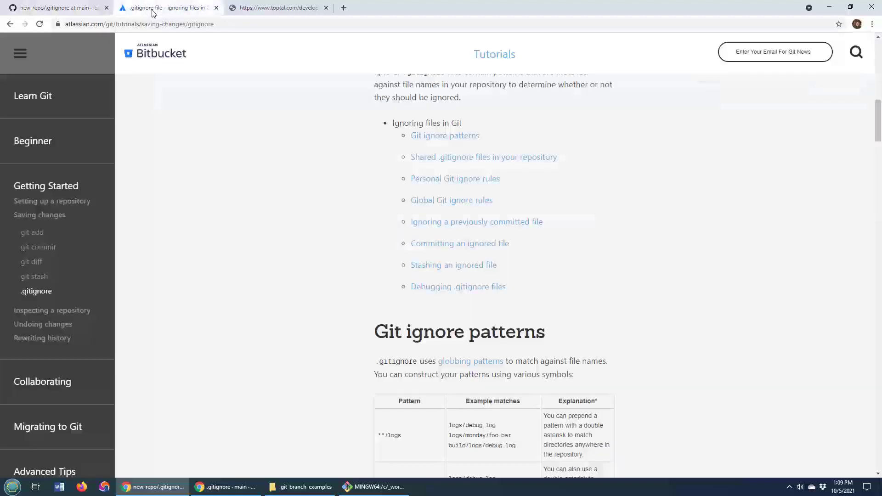
left_click(284, 10)
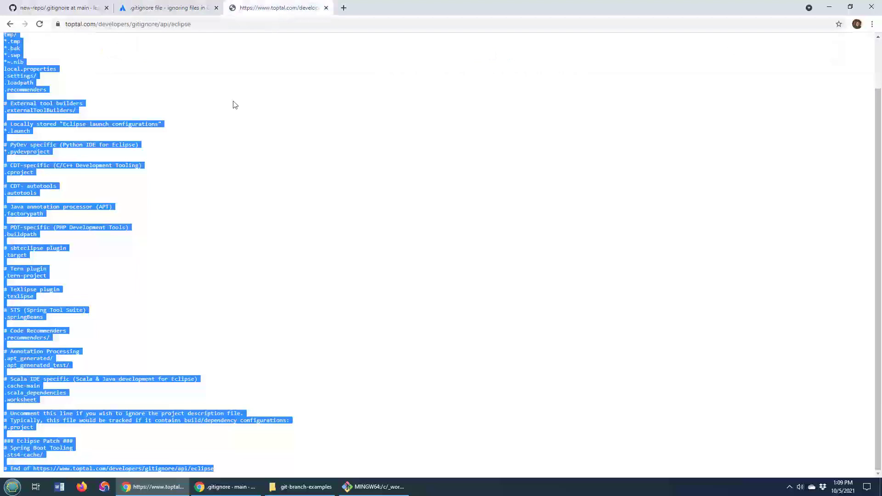
left_click(191, 184)
left_click(9, 23)
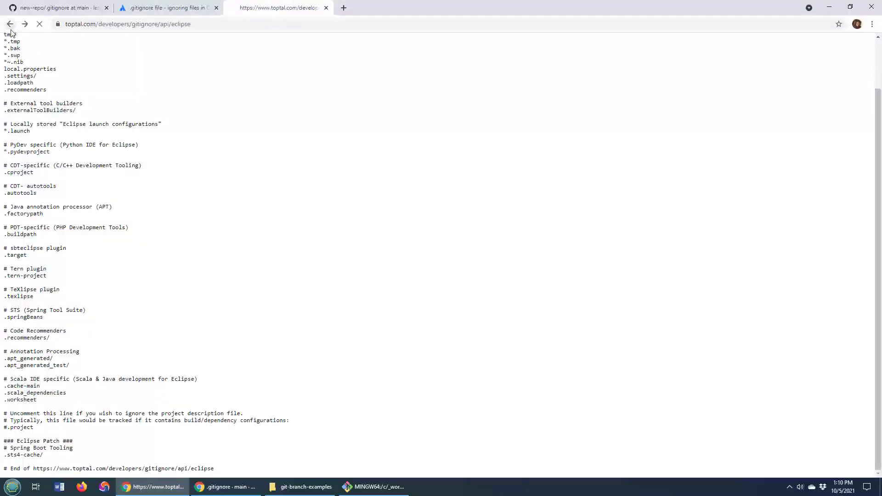